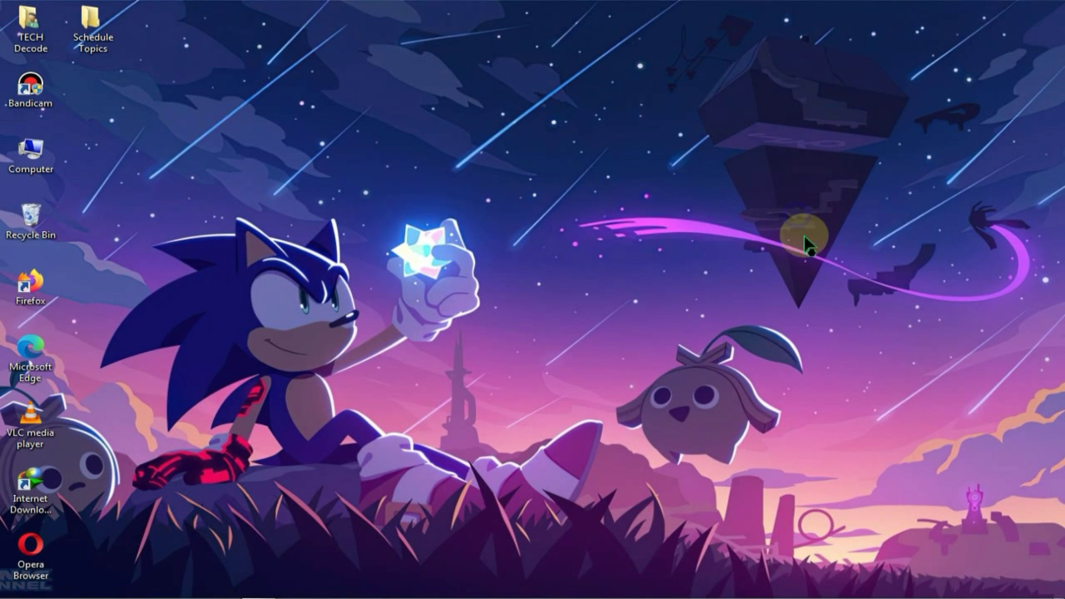
Refresh the desktop, view the computer's system information full screen, then close the display windows.
right_click(797, 216)
left_click(837, 258)
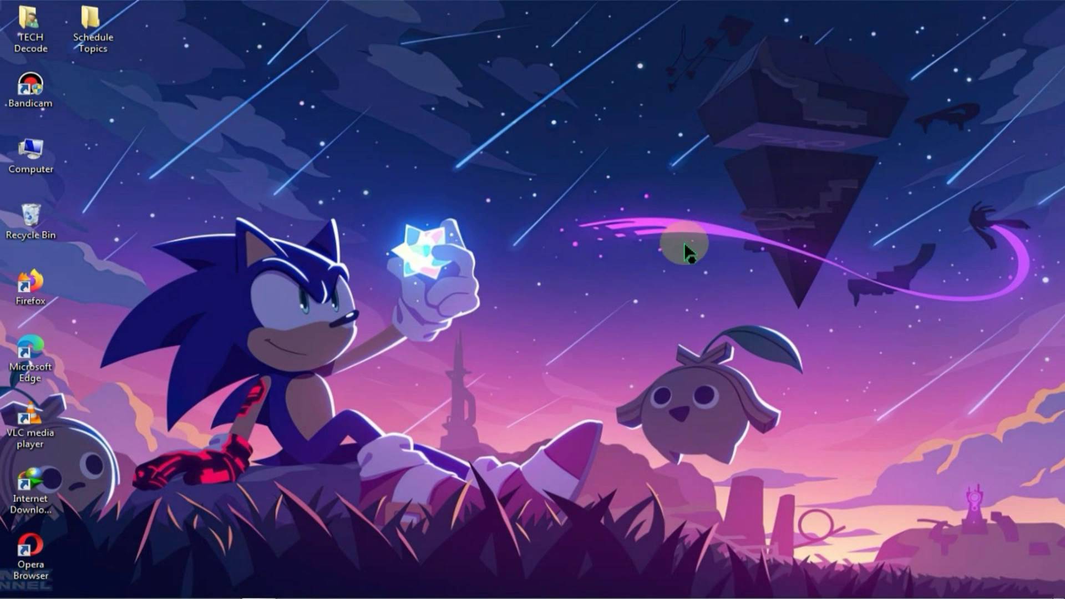
right_click(39, 164)
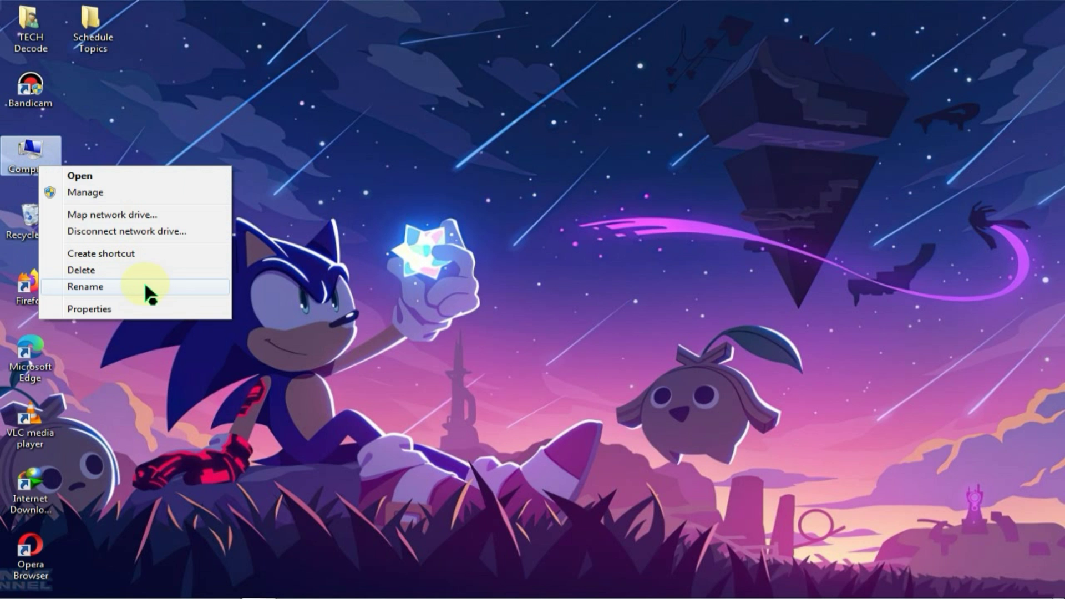
left_click(163, 312)
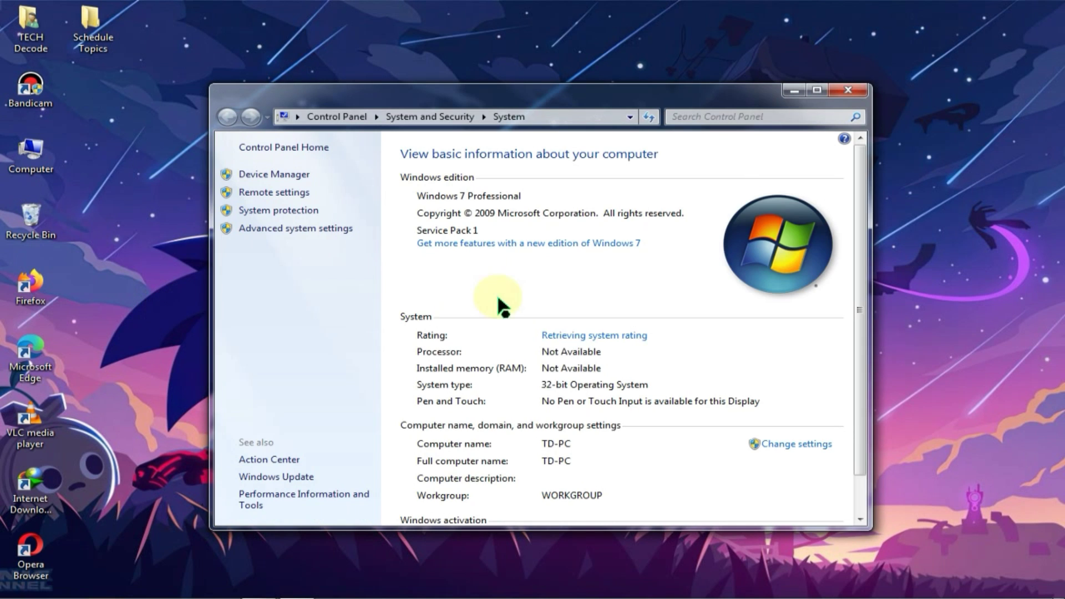
left_click(819, 90)
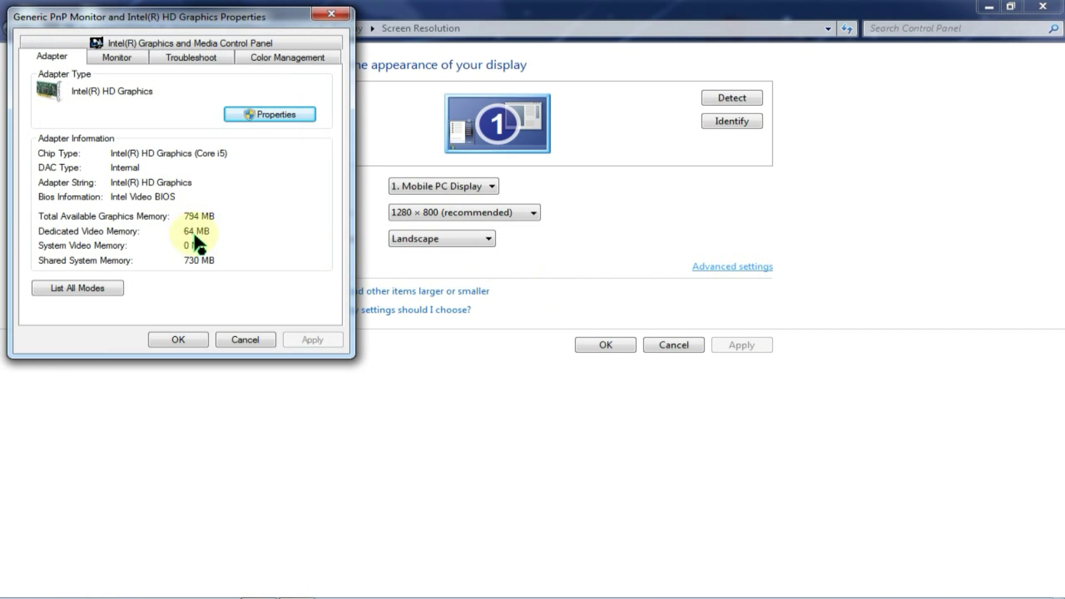
left_click(179, 340)
left_click(1042, 7)
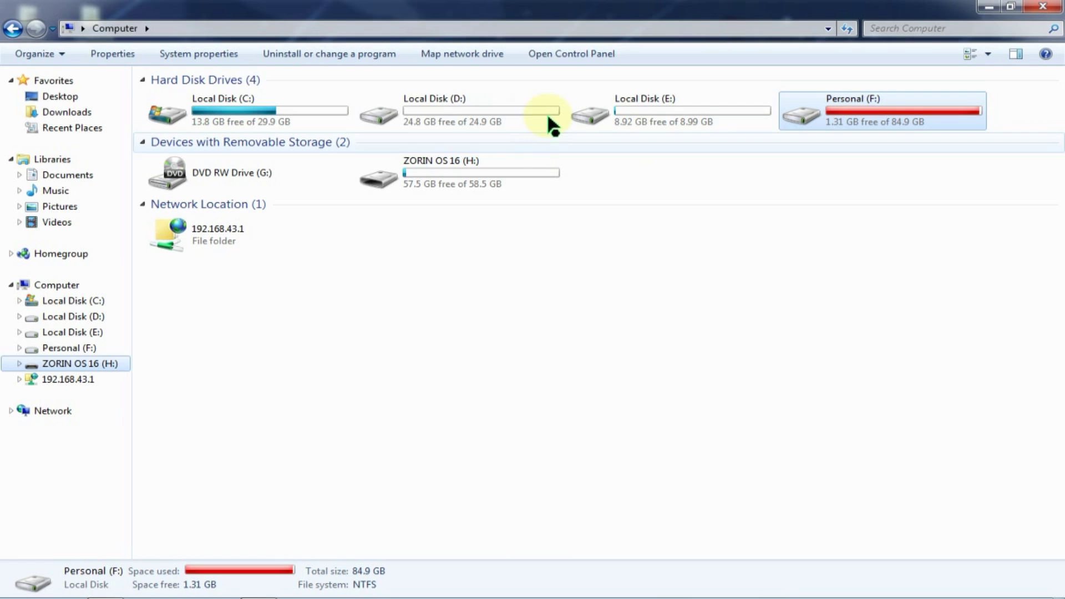
Browse Local Disk (D:), return to the drive list and dismiss its options menu.
double_click(486, 114)
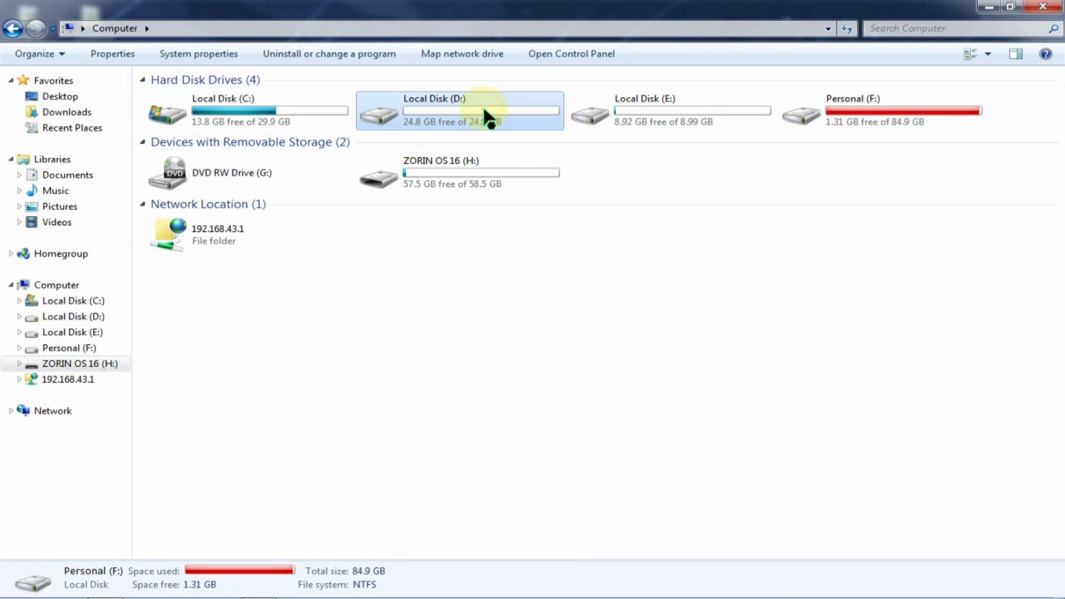
left_click(10, 32)
right_click(516, 112)
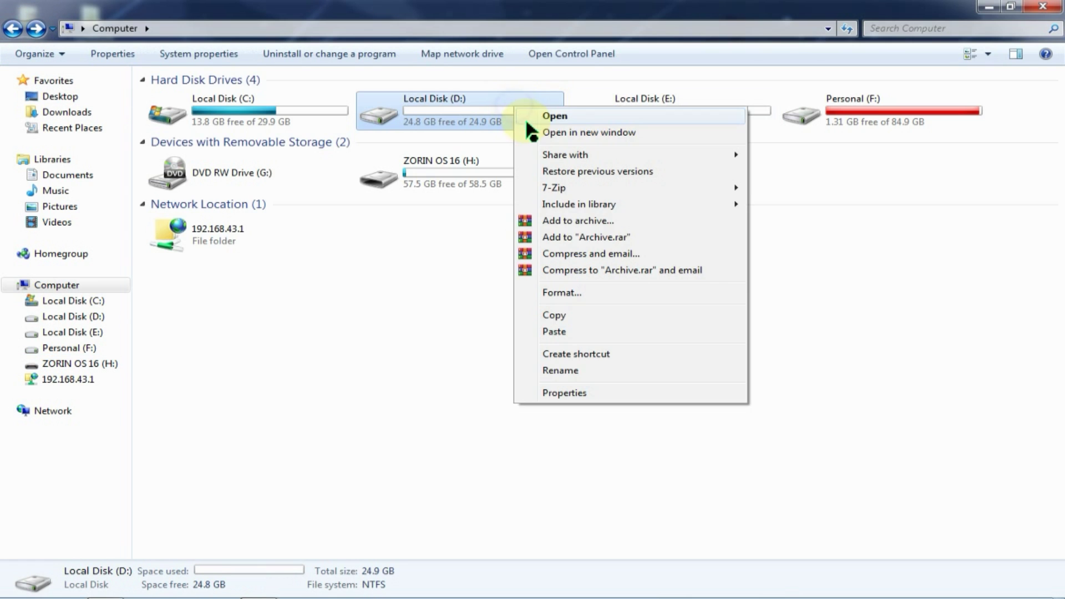
left_click(570, 429)
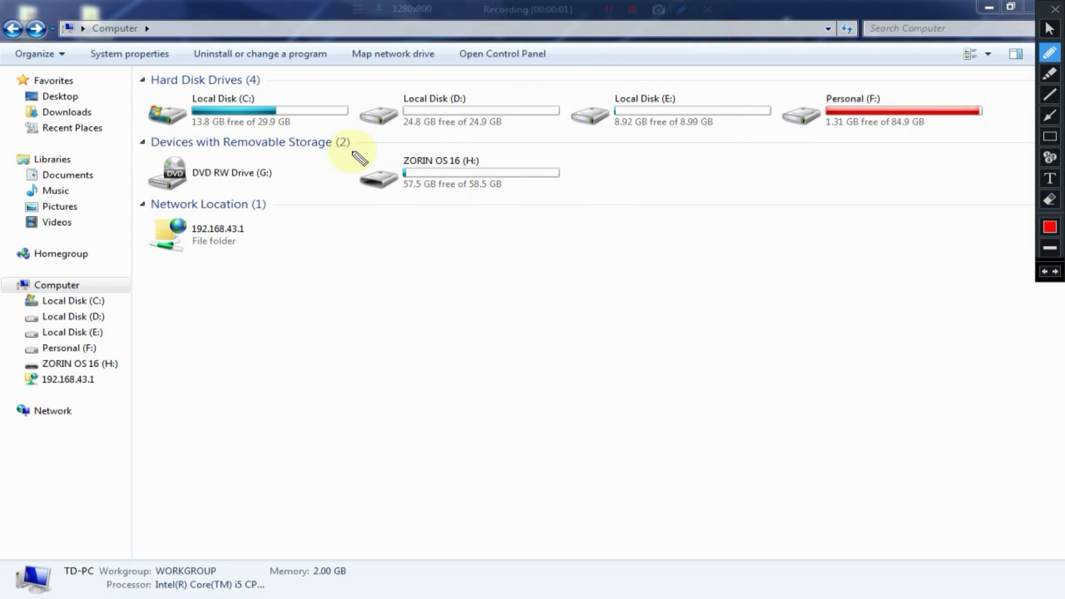
Mark the ZORIN OS 16 (H:) USB drive in red and drag the tiny11 image toward Rufus.
mouse_move(352, 154)
left_mouse_down()
mouse_move(321, 143)
mouse_move(348, 179)
left_mouse_up()
left_click_drag(428, 176, 571, 126)
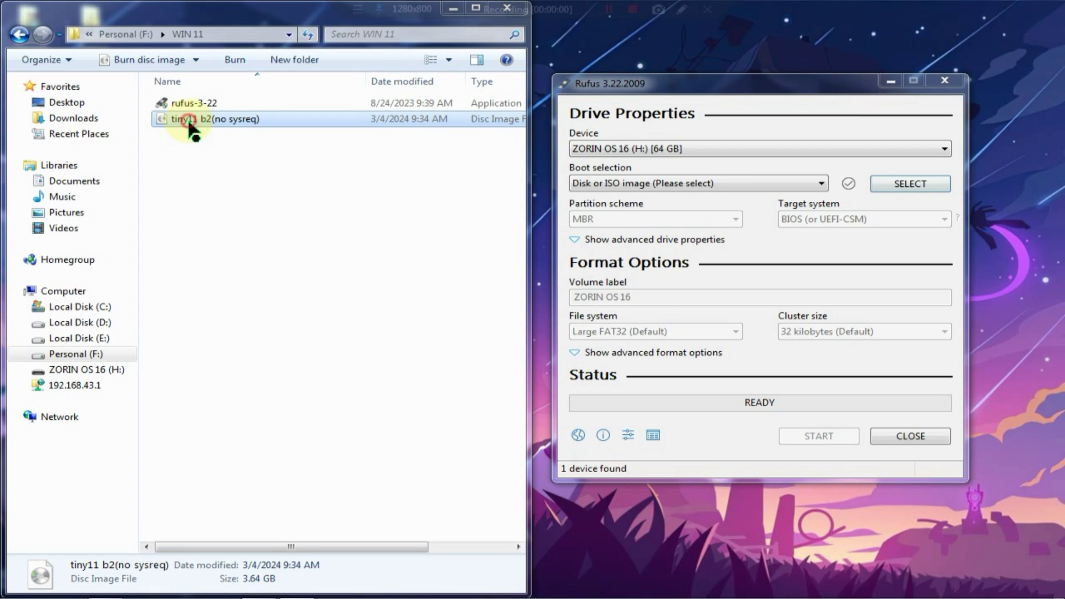
mouse_move(191, 119)
left_mouse_down()
mouse_move(563, 105)
mouse_move(699, 135)
left_mouse_up()
Write the tiny11 ISO to the USB drive with MBR partitioning, confirming the data-loss warning.
left_click_drag(718, 177, 720, 179)
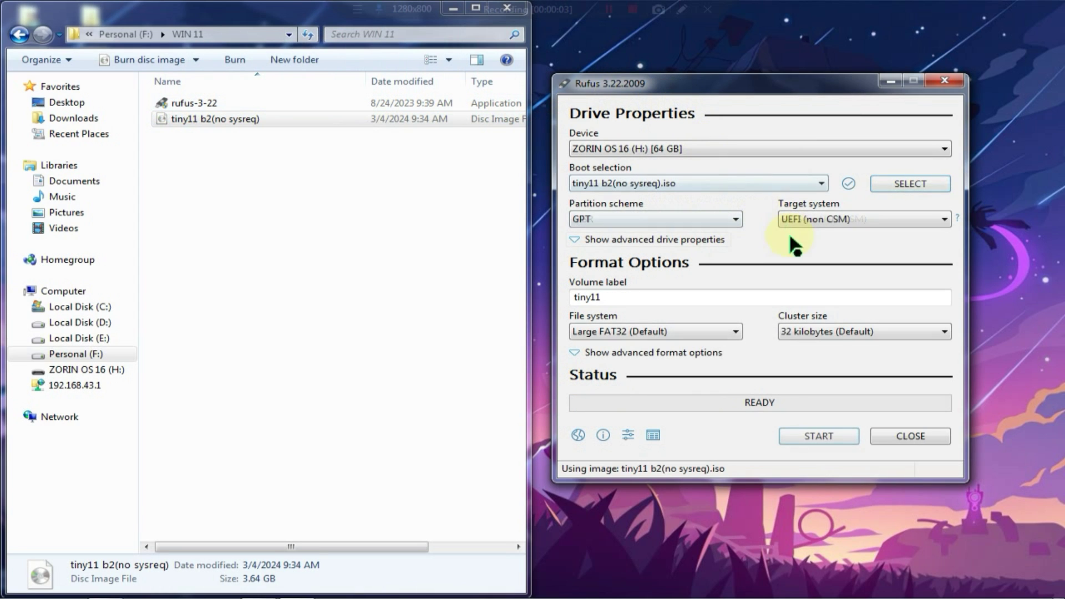
left_click(621, 219)
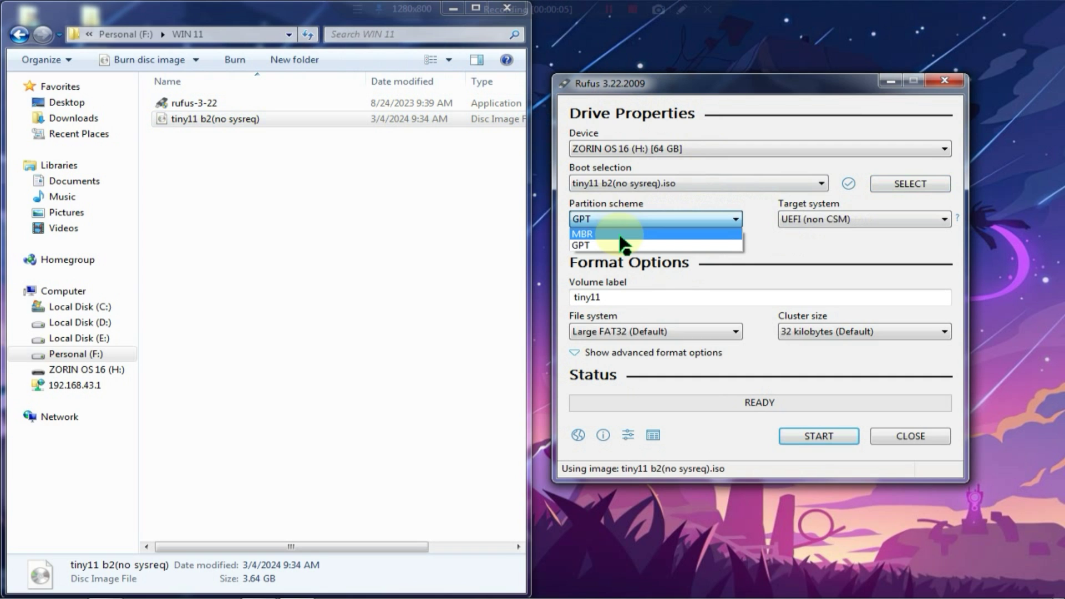
left_click(623, 239)
mouse_move(656, 219)
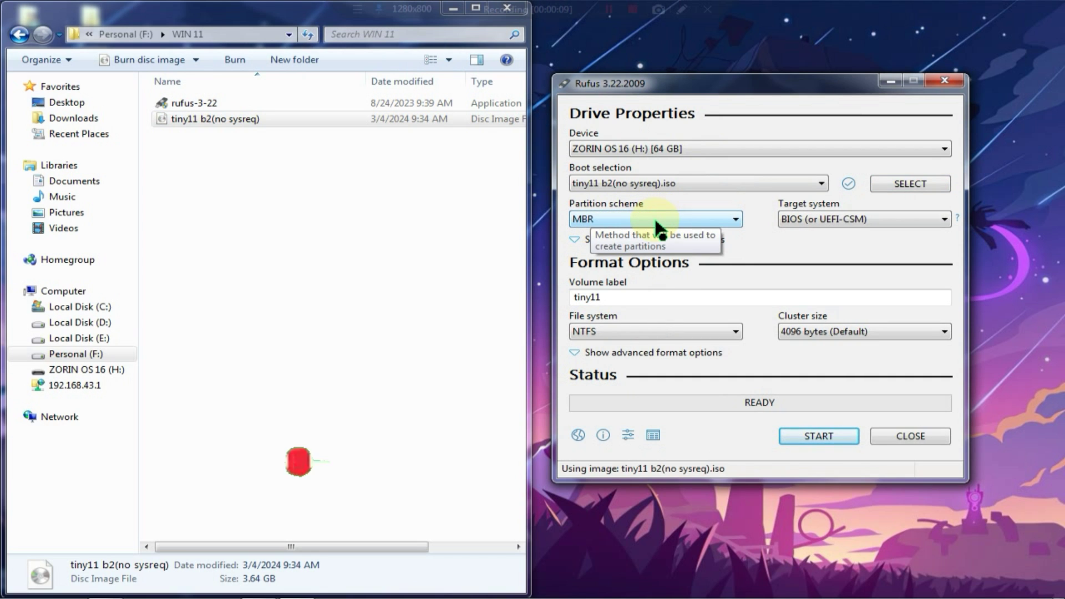
left_click(818, 437)
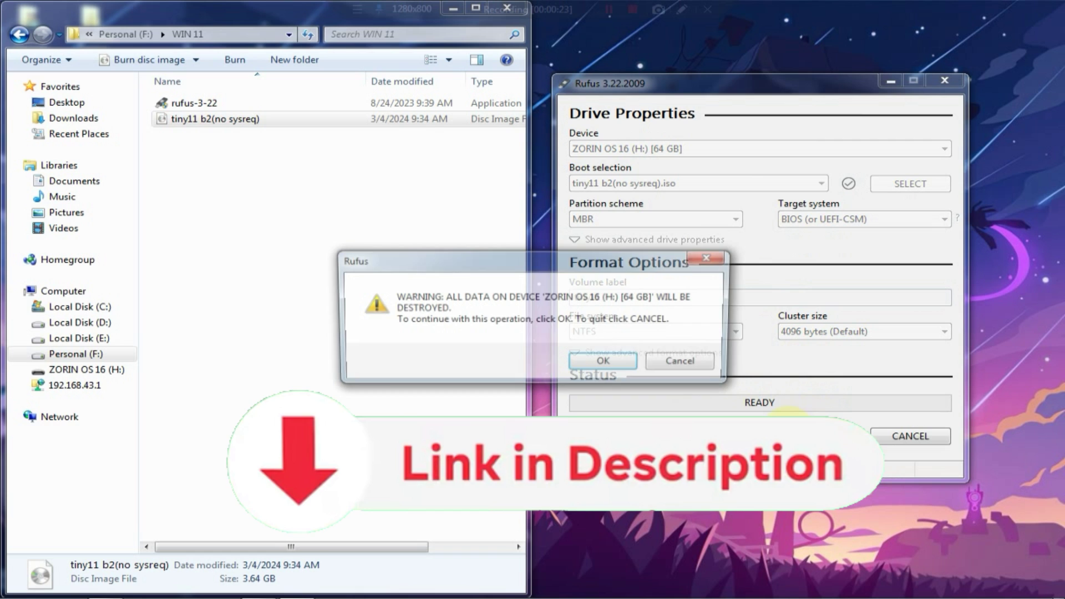
left_click(620, 366)
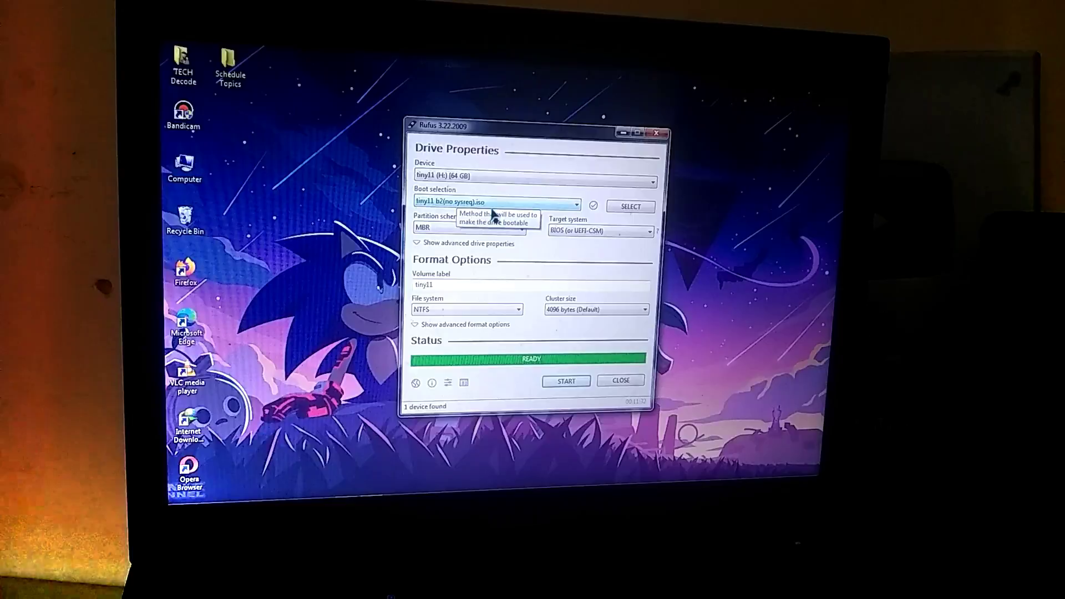
Restart the PC from the Start menu so it boots from the tiny11 USB.
key("super")
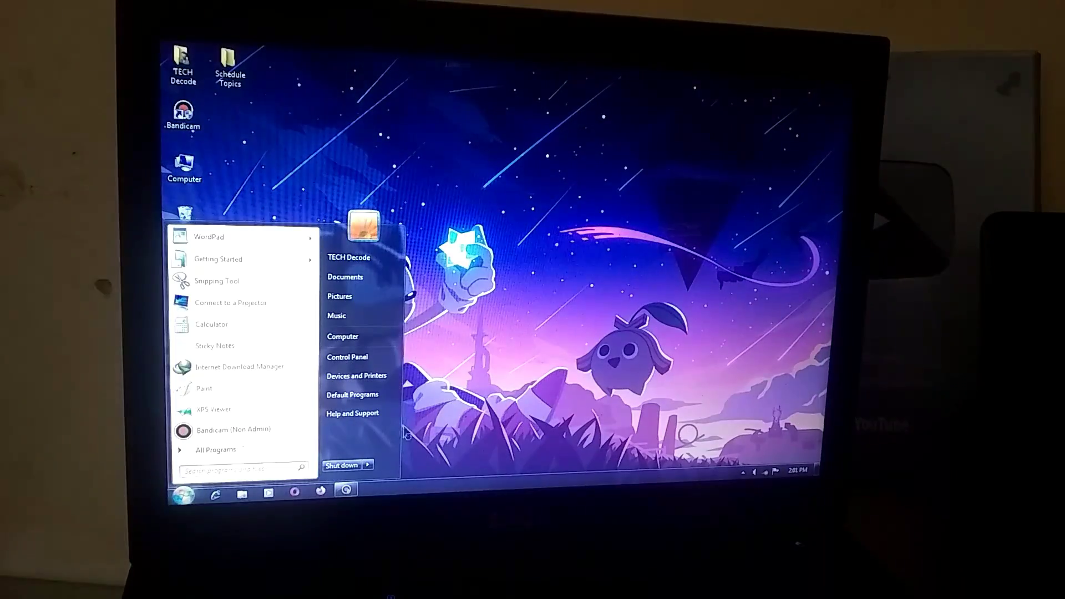
left_click(392, 454)
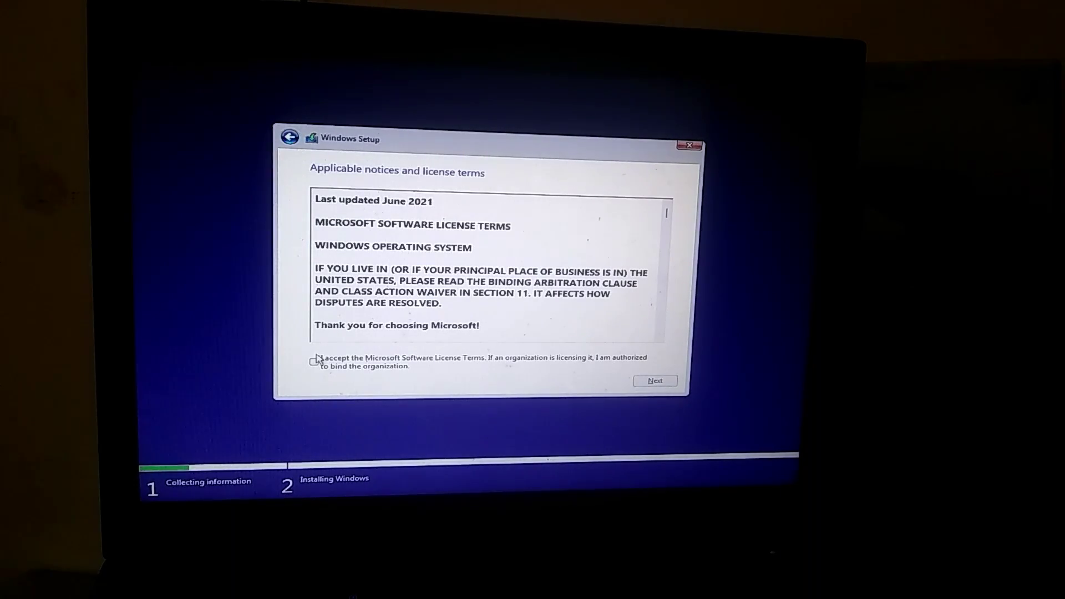
Accept the license terms and install Windows onto Drive 0 Partition 3.
left_click(640, 381)
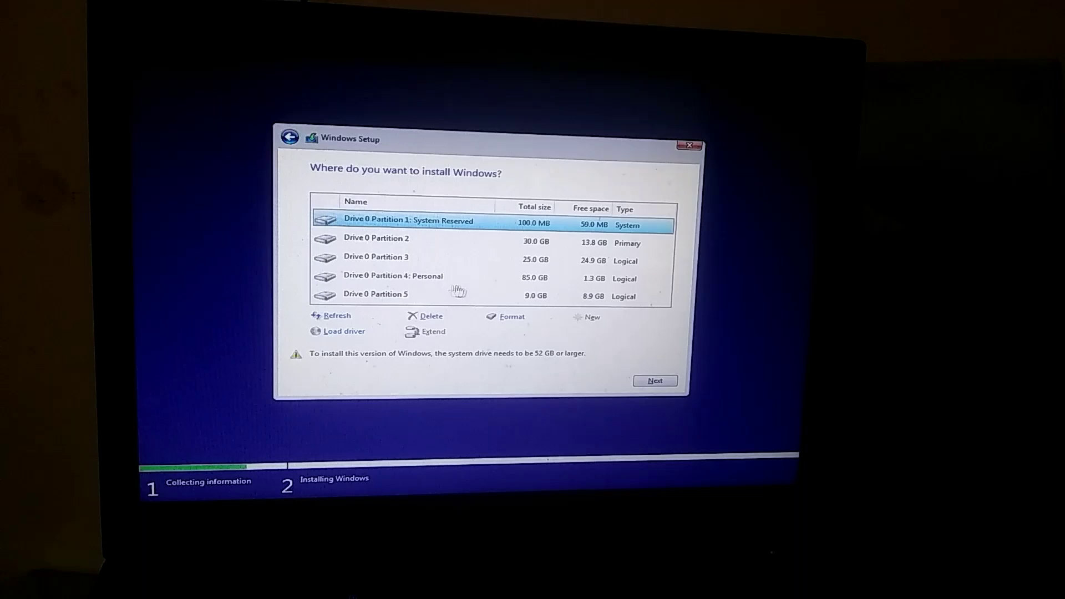
left_click(394, 260)
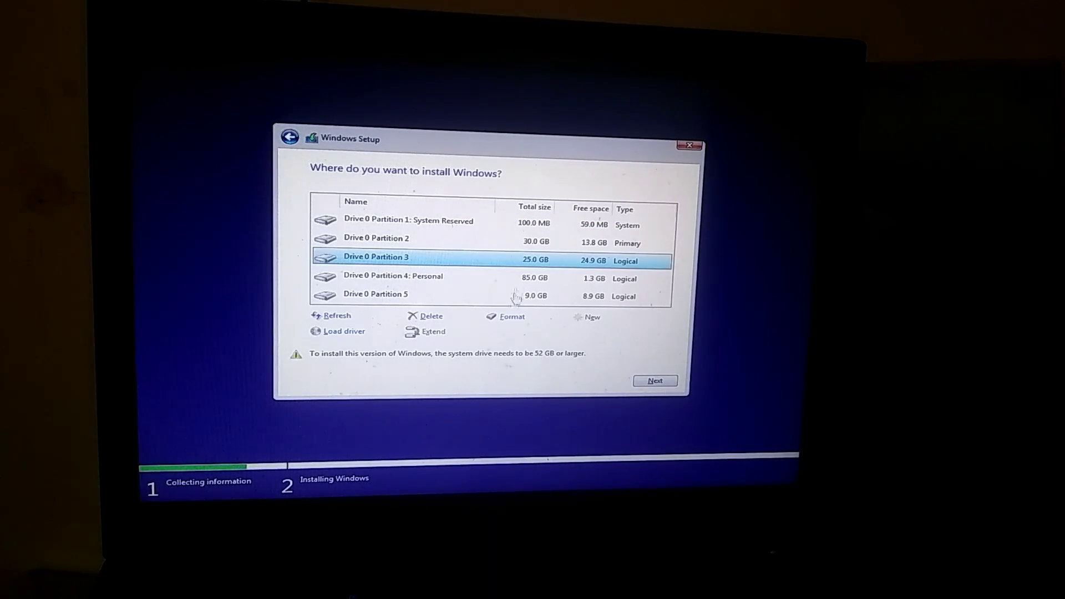
left_click(660, 384)
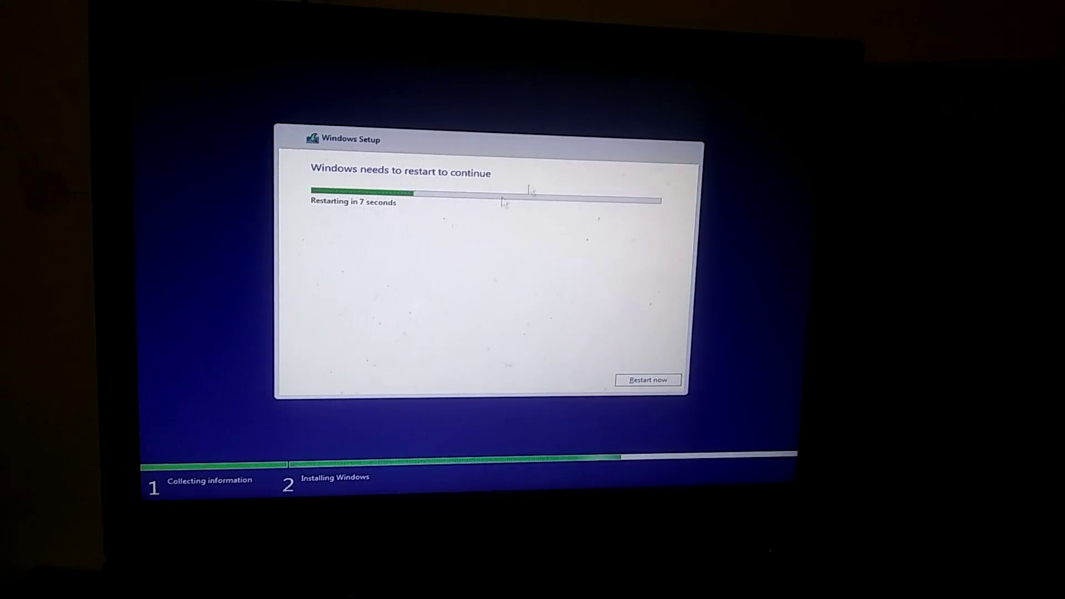
Restart, boot Windows 11 from Boot Manager, accept the US keyboard layout and skip networking.
left_click(642, 383)
key("Up")
key("Up")
key("Down")
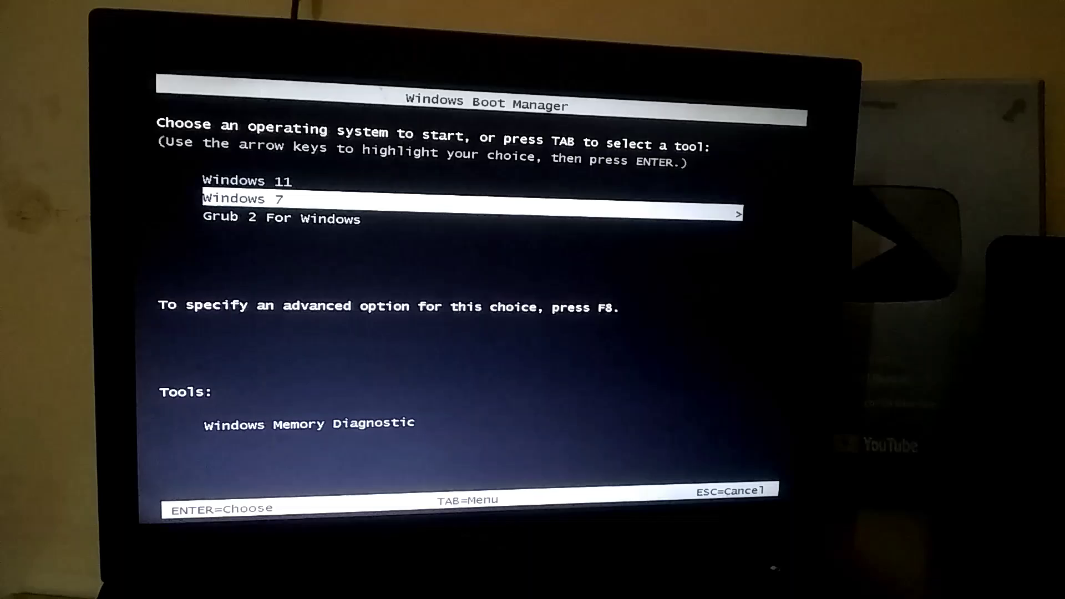
key("Up")
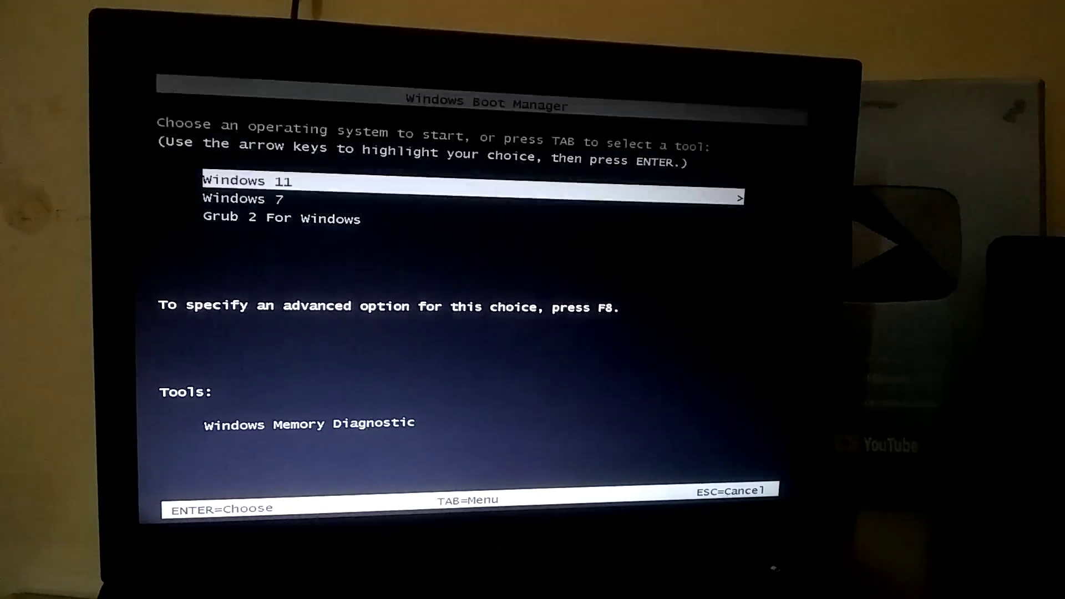
key("Return")
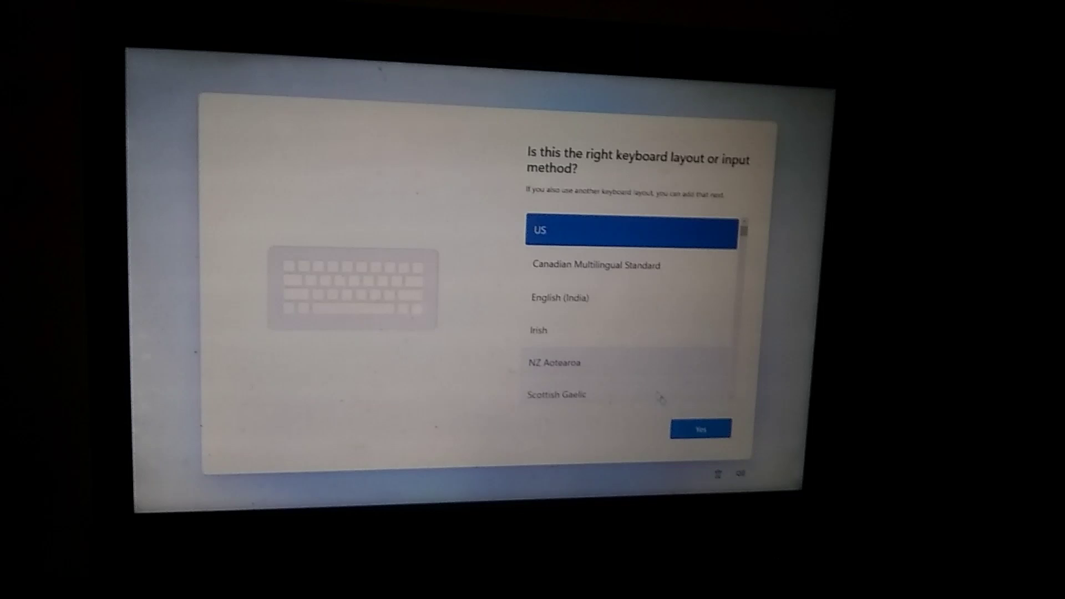
left_click(689, 429)
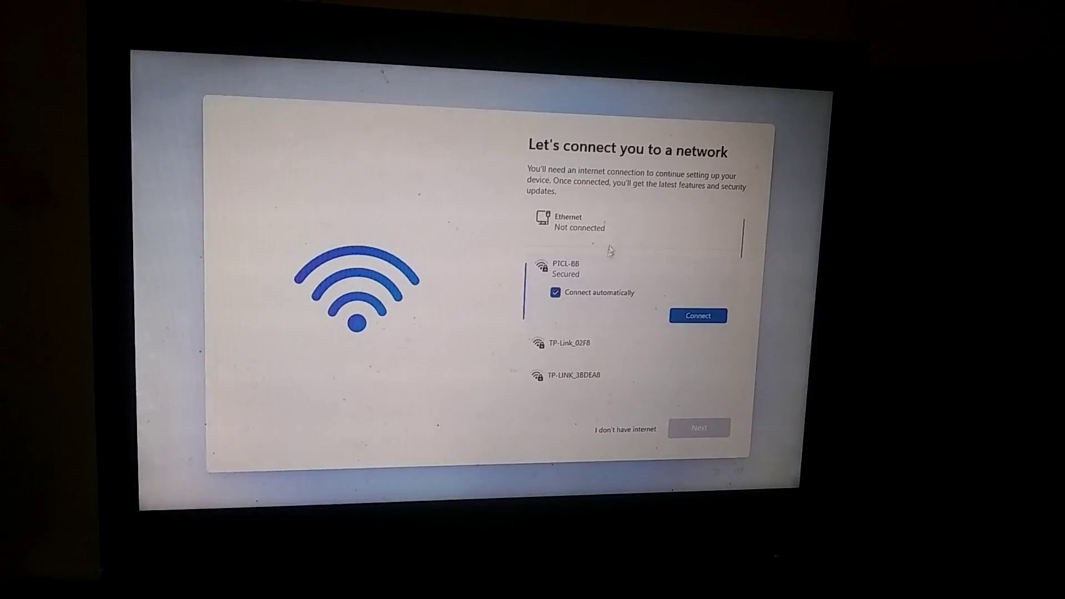
left_click(637, 433)
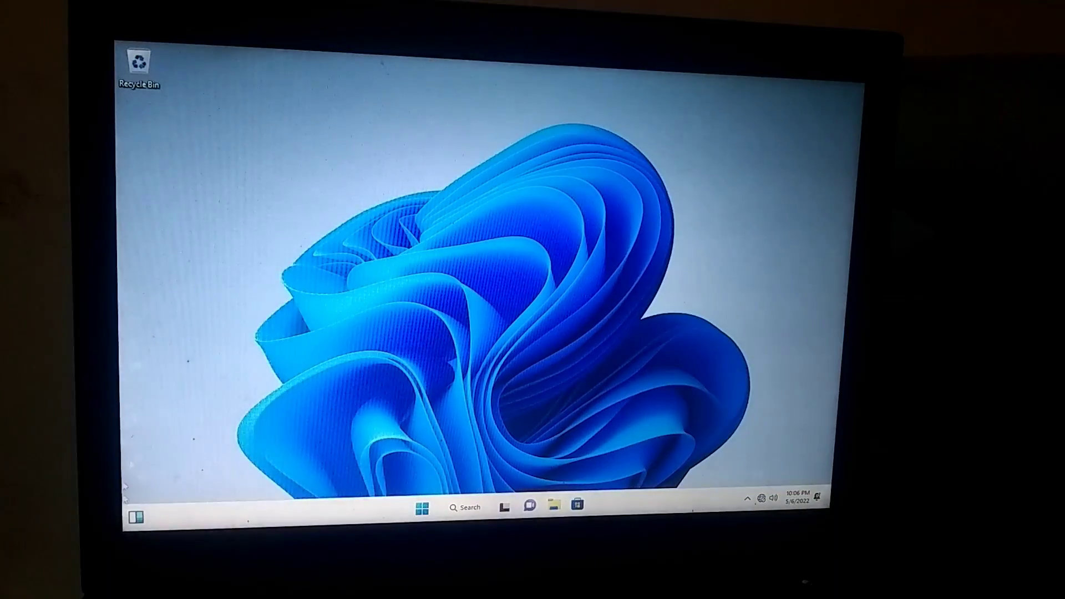
Open the Widgets panel, launch Settings from Start, and move its window aside.
left_click(137, 520)
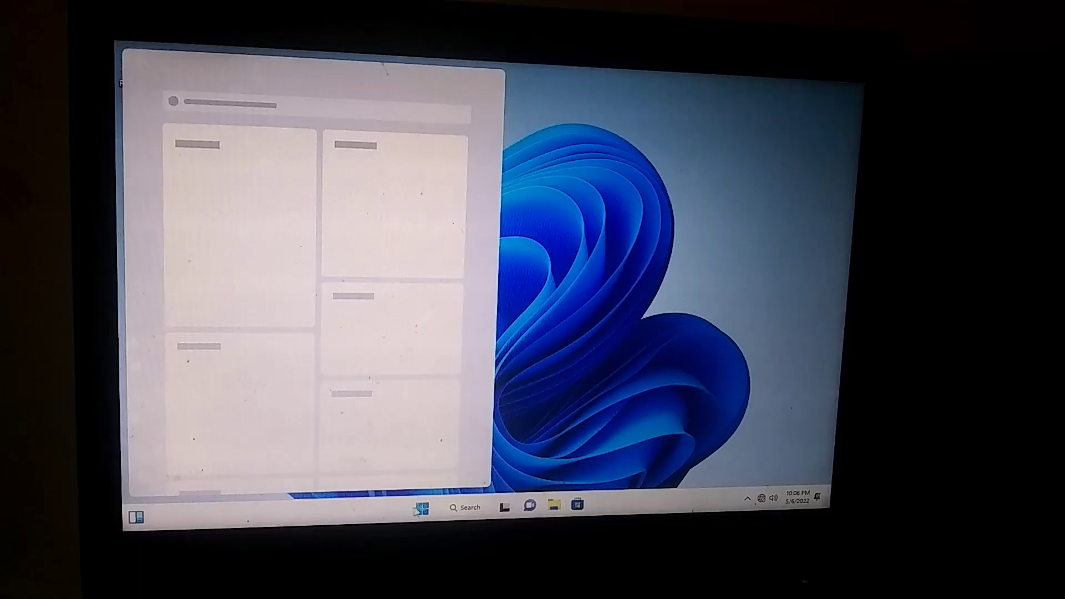
left_click(422, 508)
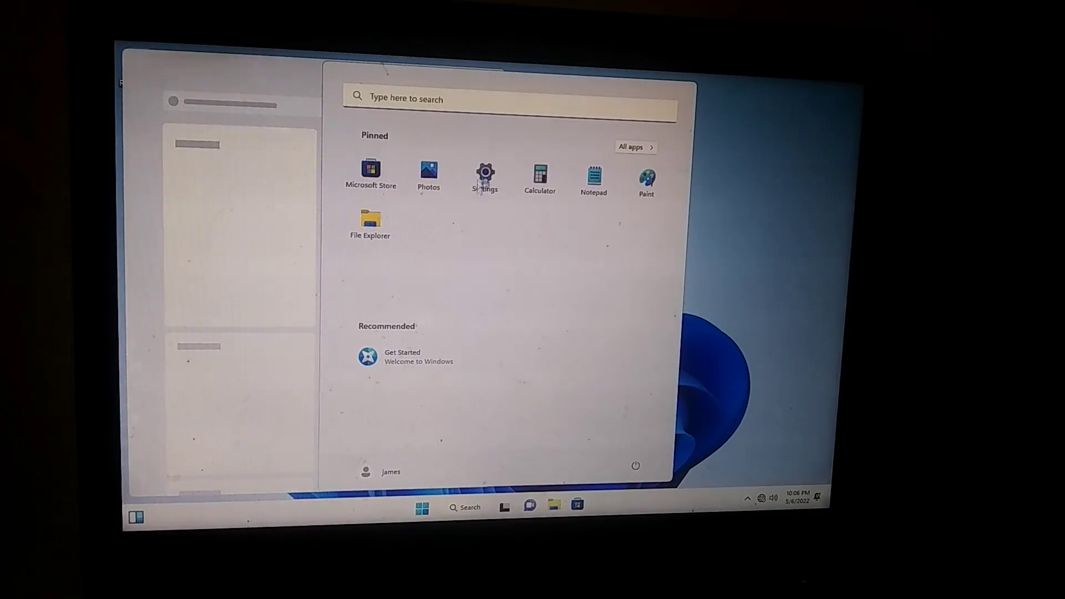
left_click(480, 184)
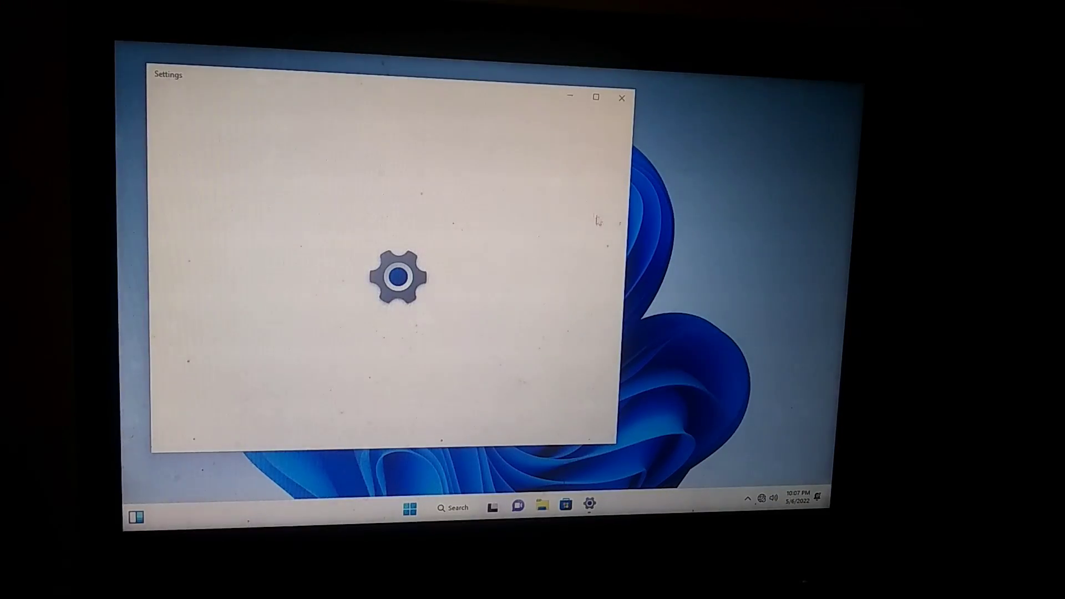
left_click_drag(415, 89, 482, 112)
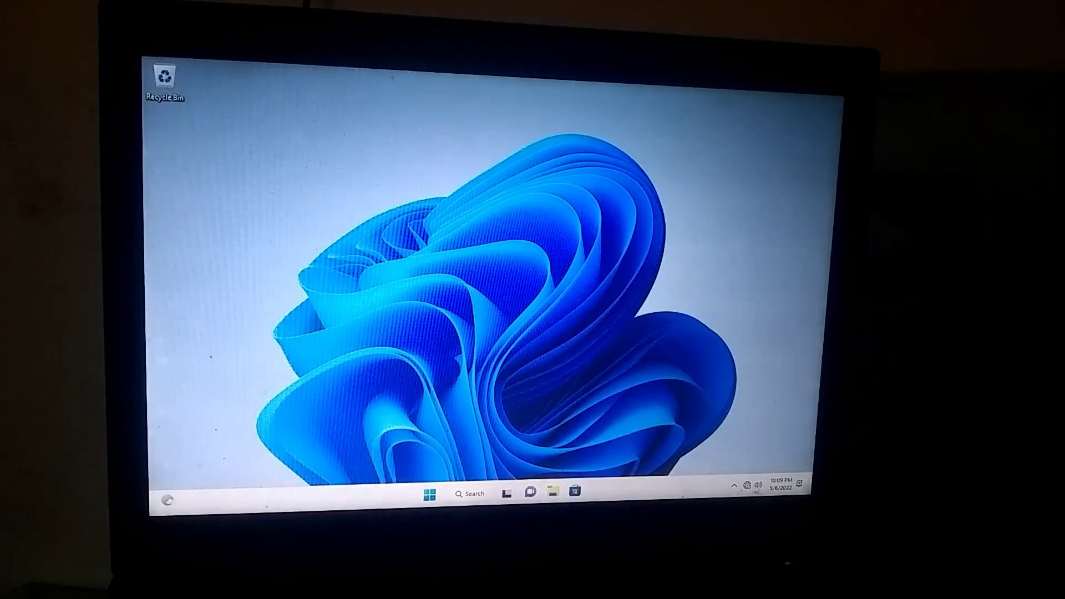
Open Paint from Start and scribble a handwritten word on the canvas.
left_click(430, 496)
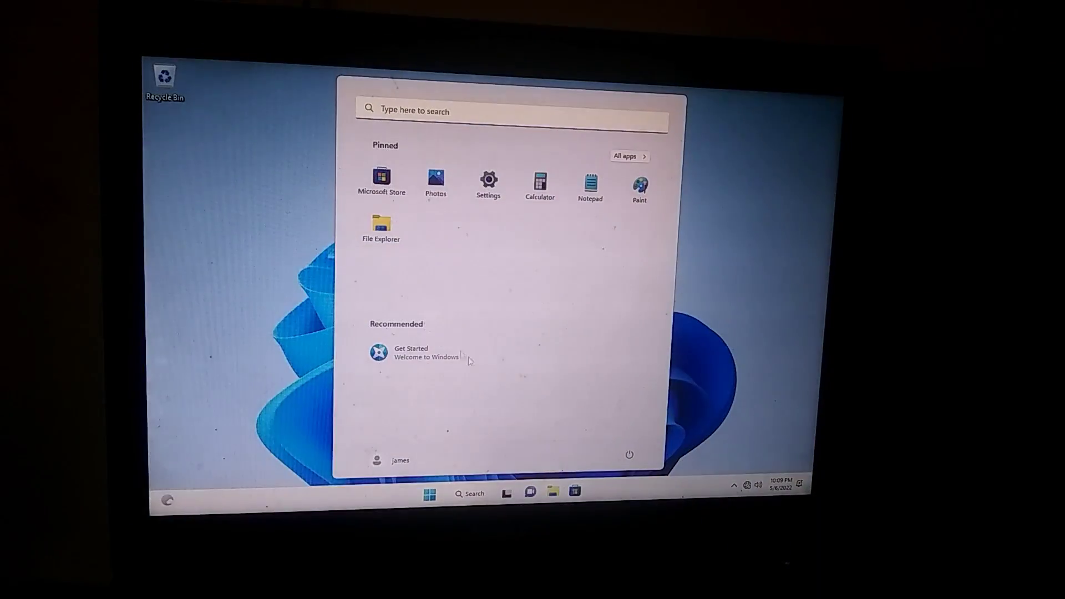
left_click(641, 193)
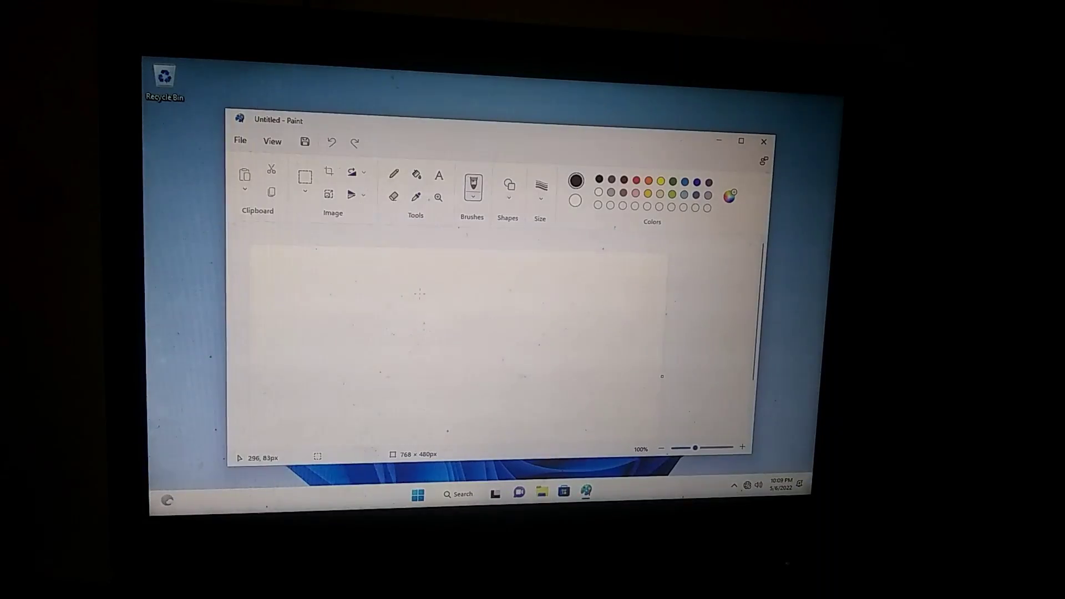
left_click_drag(421, 294, 380, 367)
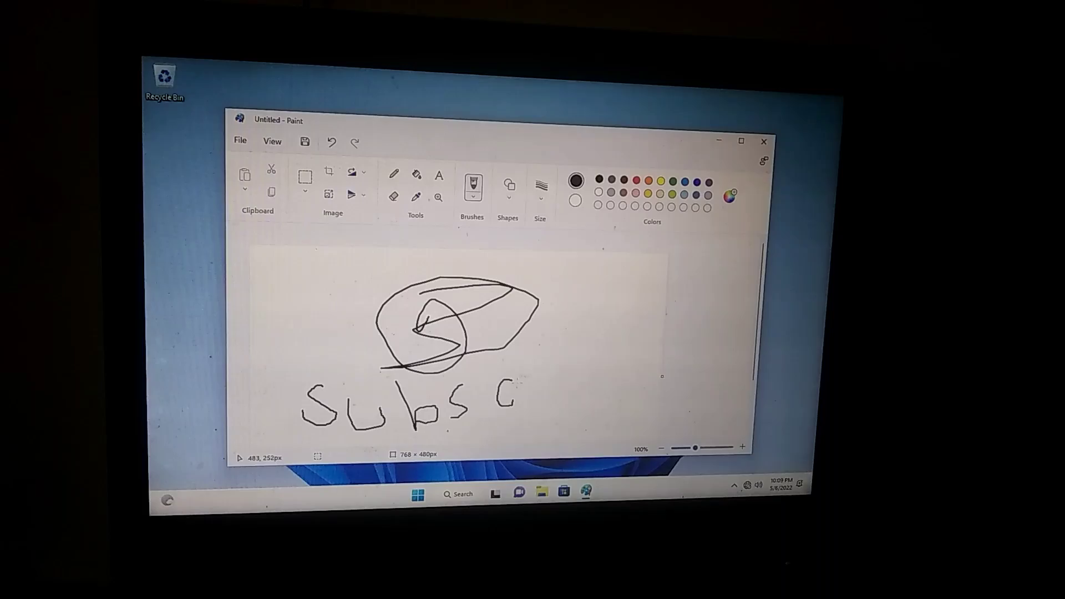
left_click_drag(619, 381, 650, 386)
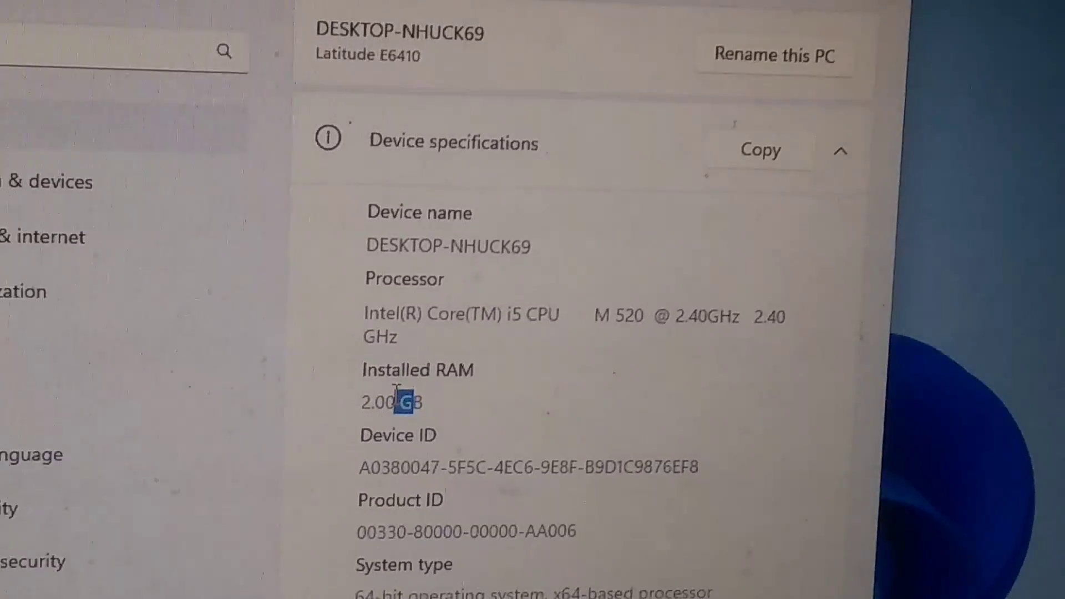
scroll(449, 403, "down", 3)
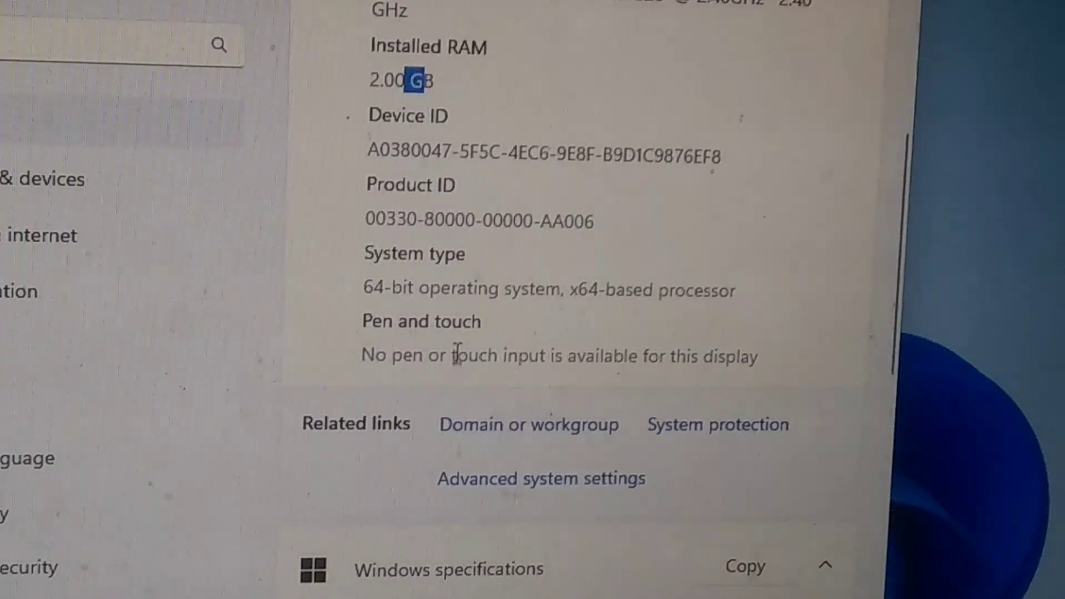
scroll(457, 356, "up", 1)
double_click(384, 397)
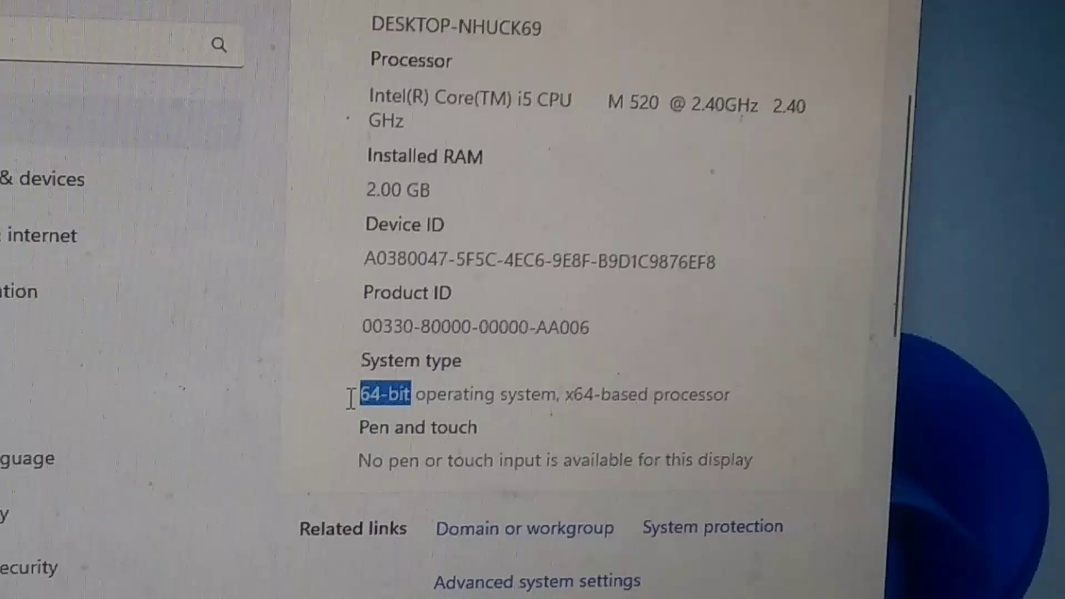
scroll(385, 398, "down", 3)
scroll(389, 395, "down", 1)
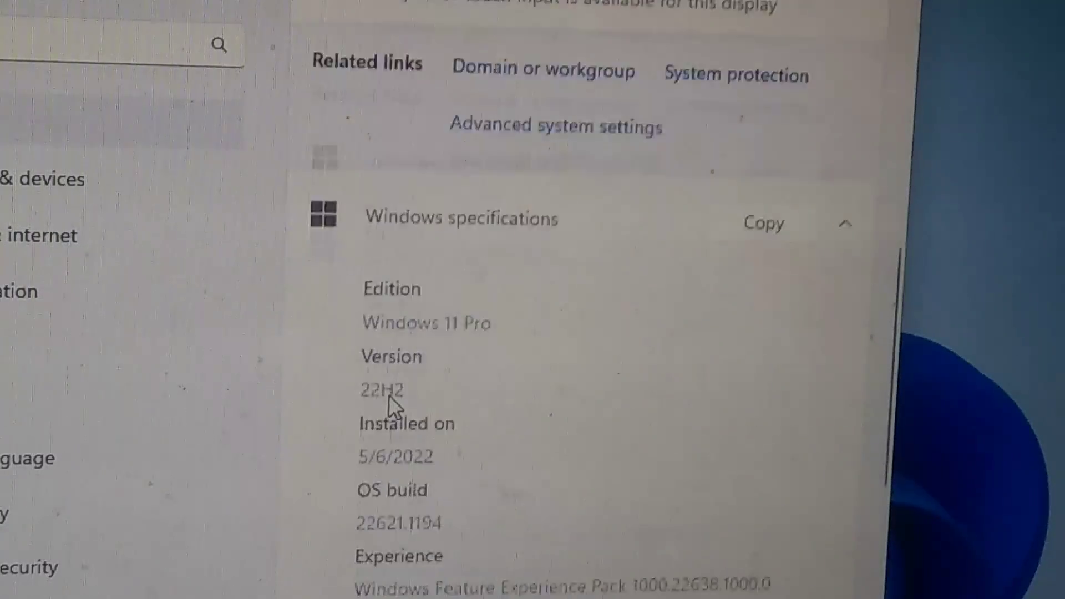
scroll(390, 400, "down", 2)
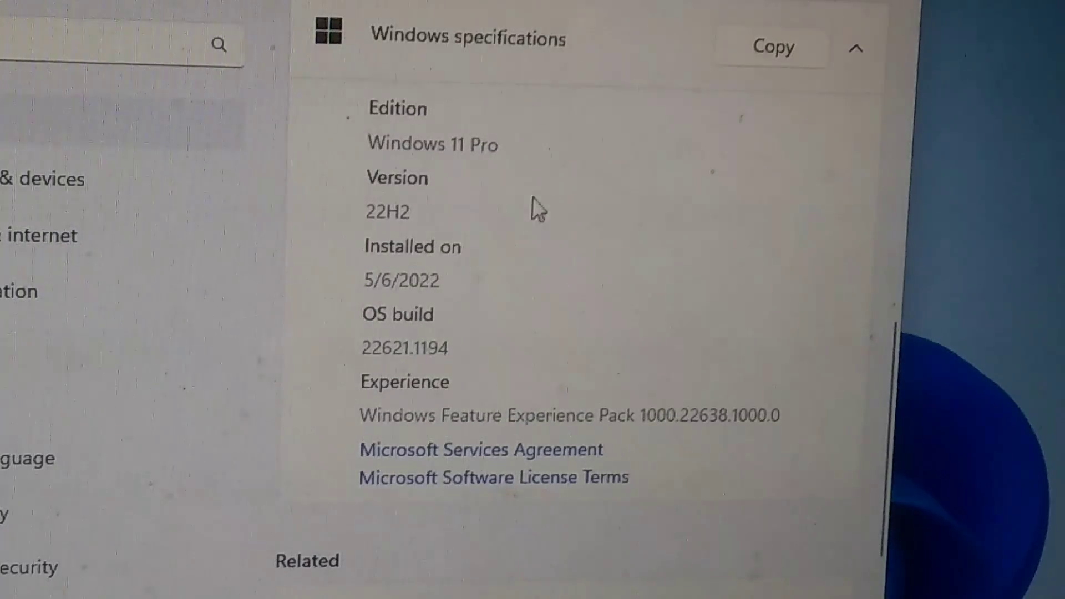
left_click_drag(512, 148, 403, 151)
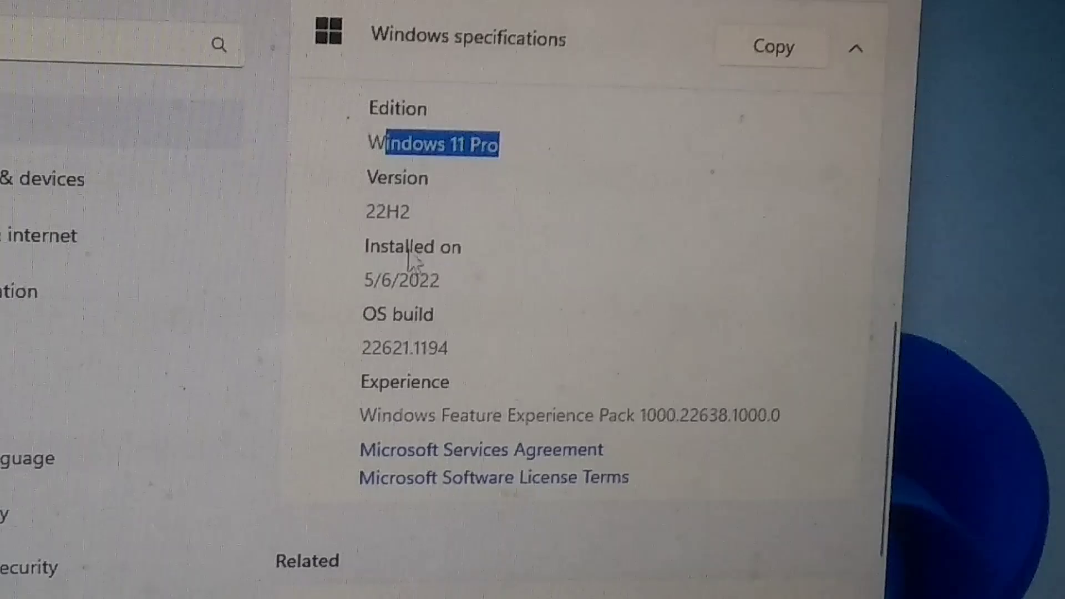
left_click(424, 286)
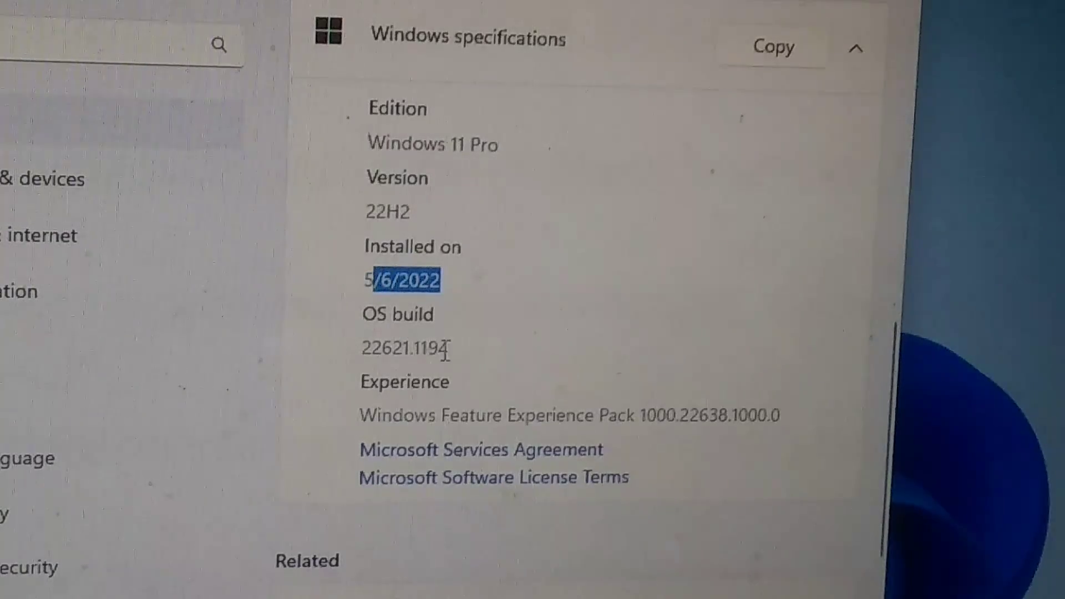